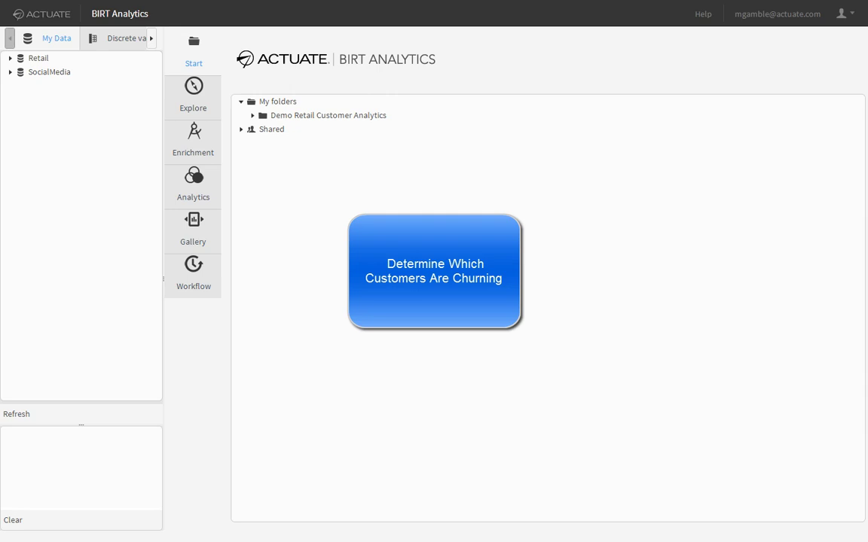
- Show the discrete values of Retail > Basket > Date YearMonth, from 201011 to 201201
left_click(11, 59)
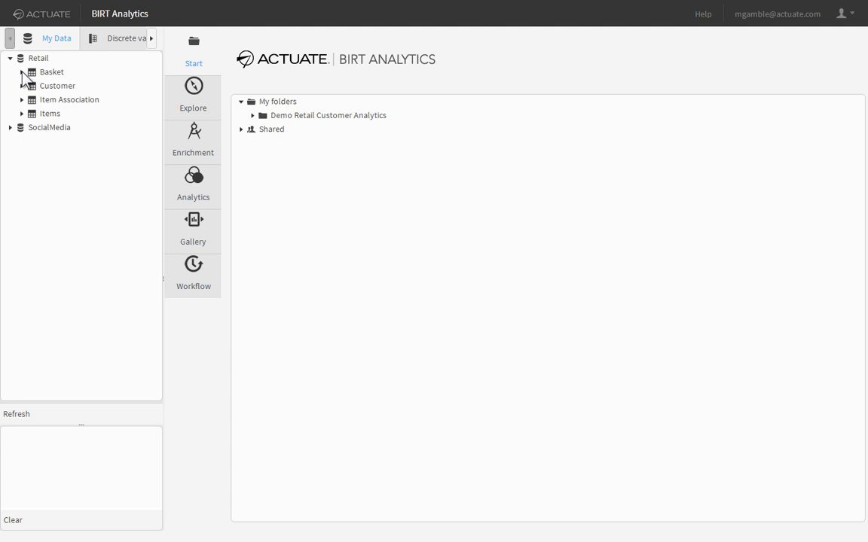
left_click(22, 72)
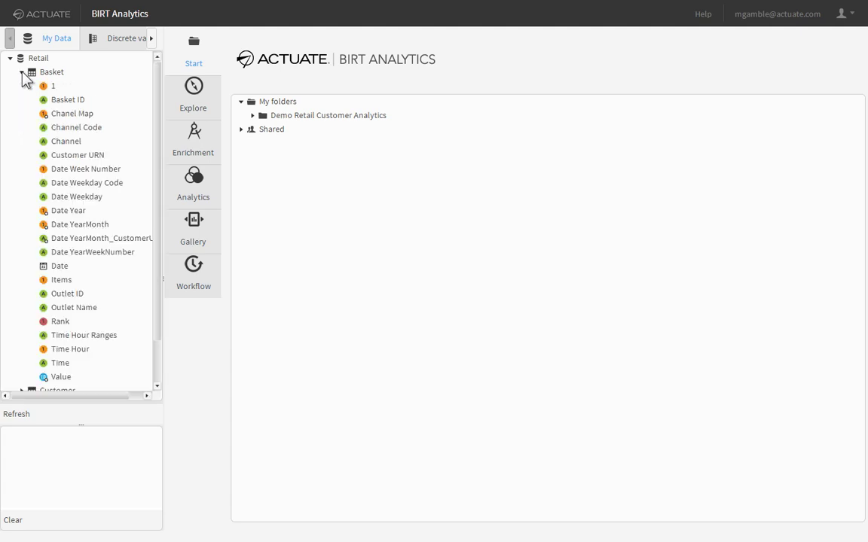
double_click(95, 226)
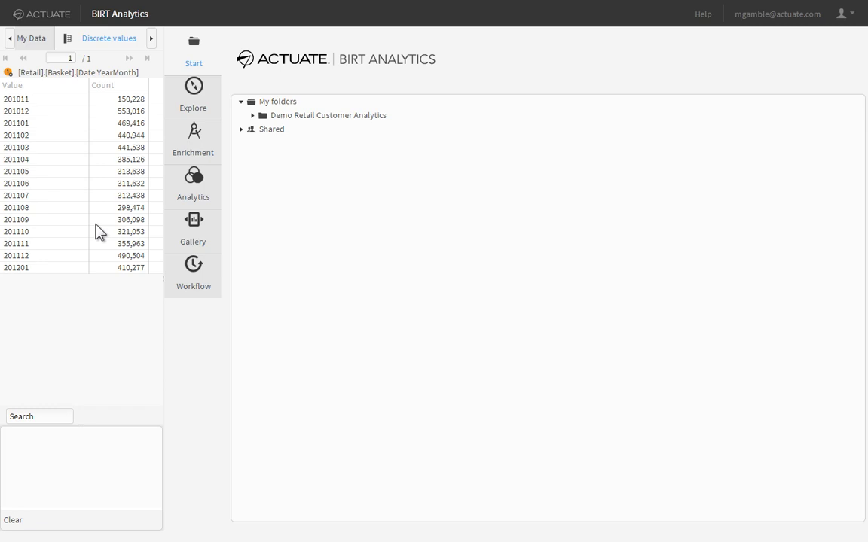
- Create a Venn diagram of the Date YearMonth values 201201, 201112 and 201111
left_click(194, 189)
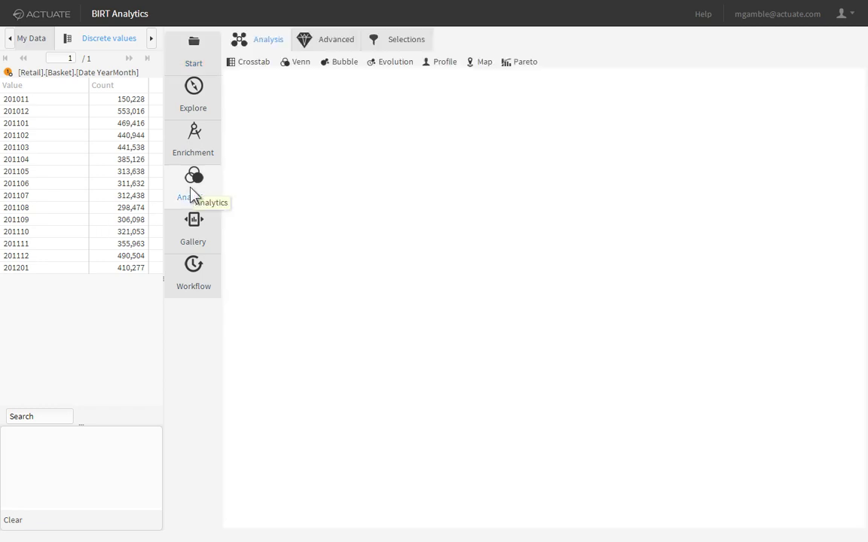
left_click(294, 66)
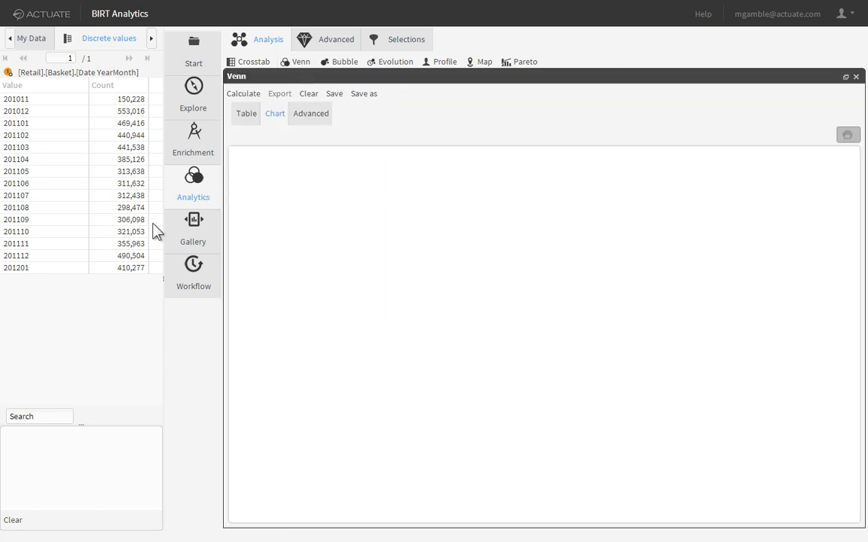
left_click_drag(51, 269, 380, 267)
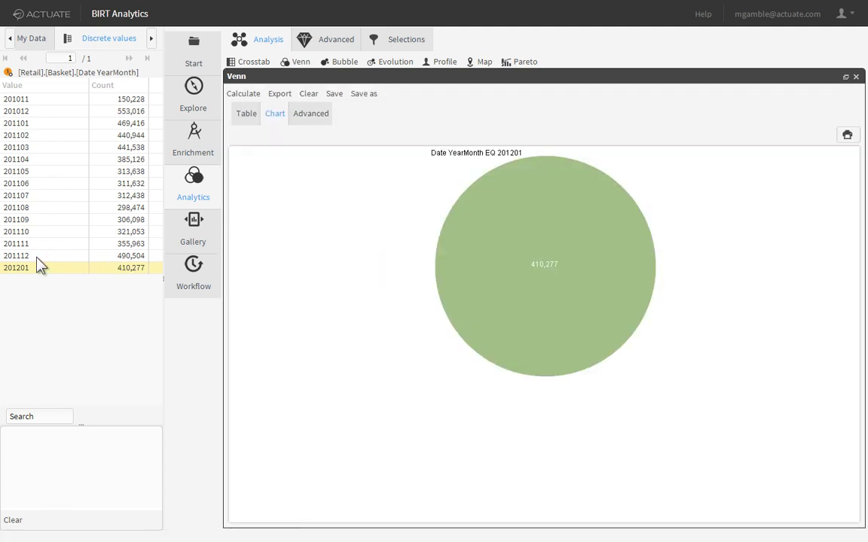
left_click_drag(37, 256, 251, 264)
left_click_drag(307, 263, 302, 257)
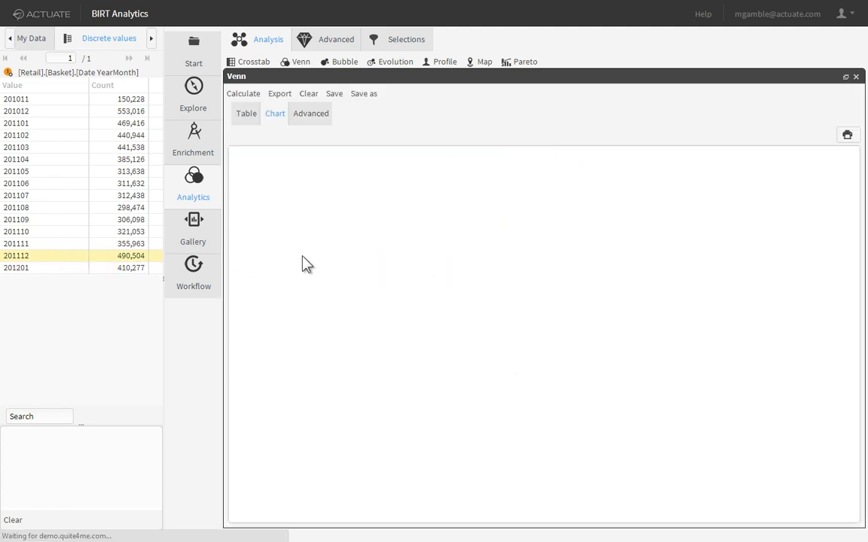
left_click_drag(36, 244, 371, 301)
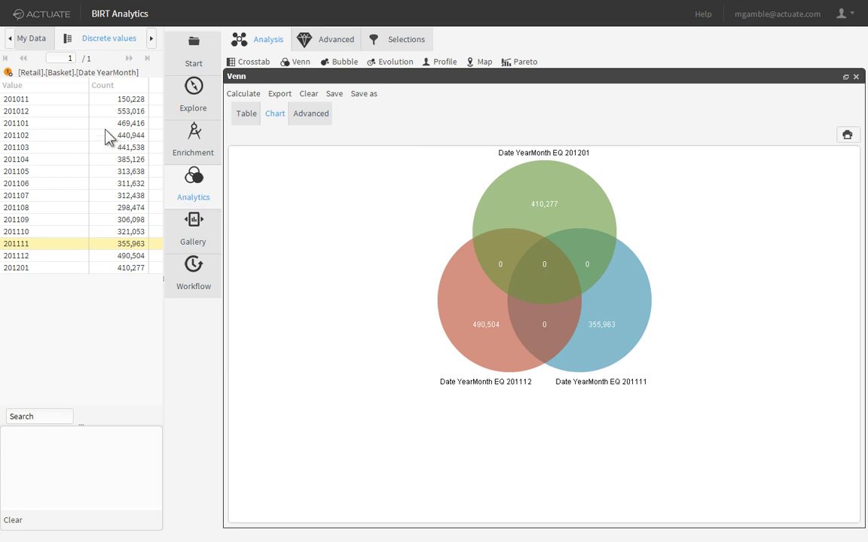
- Drop the Customer table onto the Venn chart so its overlaps count customers, 45,706 in the centre
left_click(36, 42)
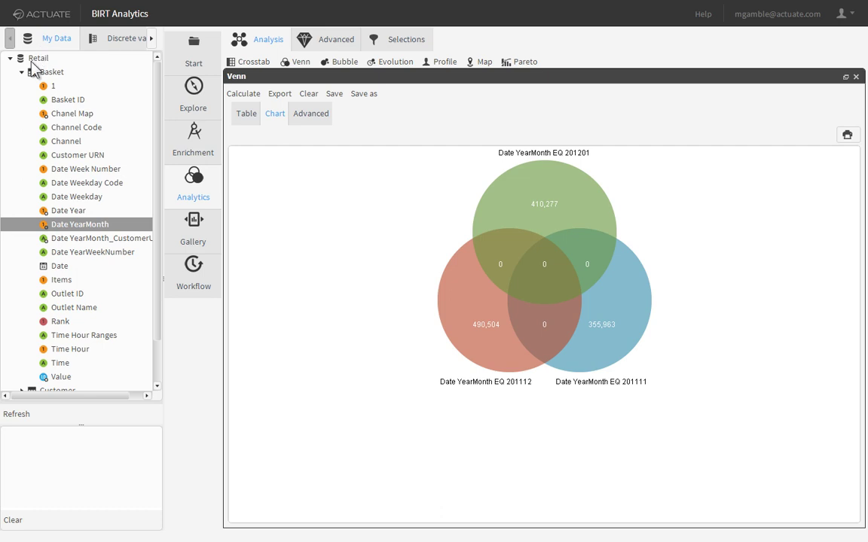
left_click(23, 73)
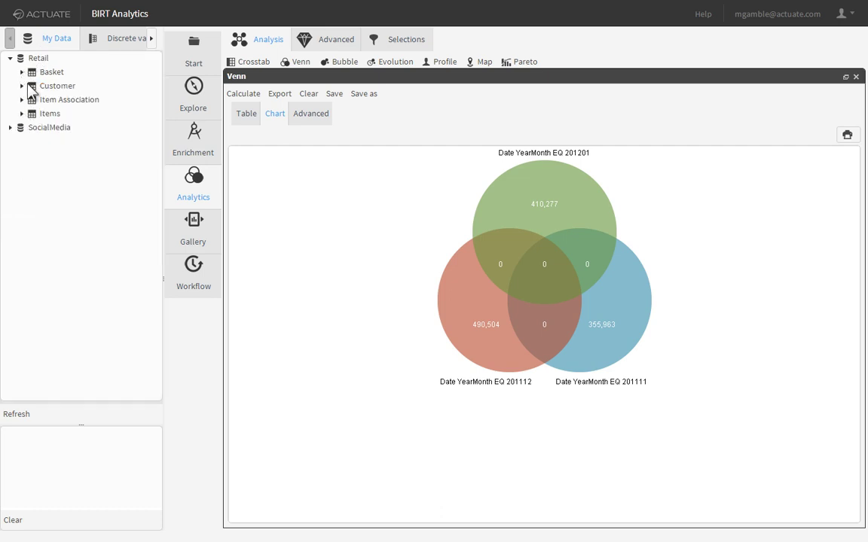
left_click(60, 87)
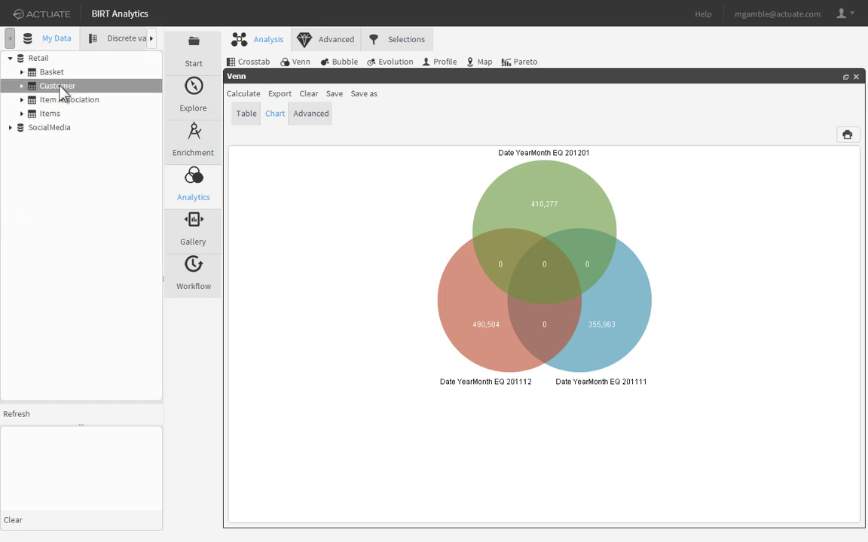
left_click_drag(60, 88, 391, 244)
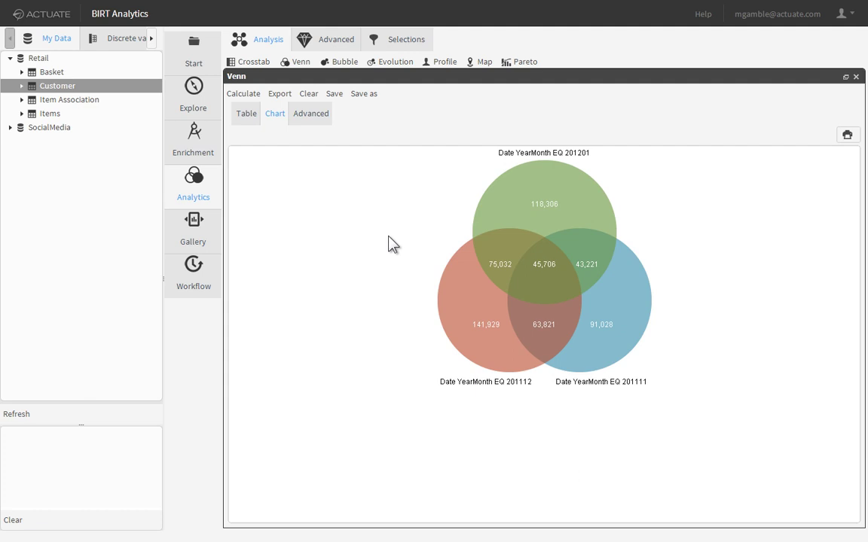
mouse_move(547, 280)
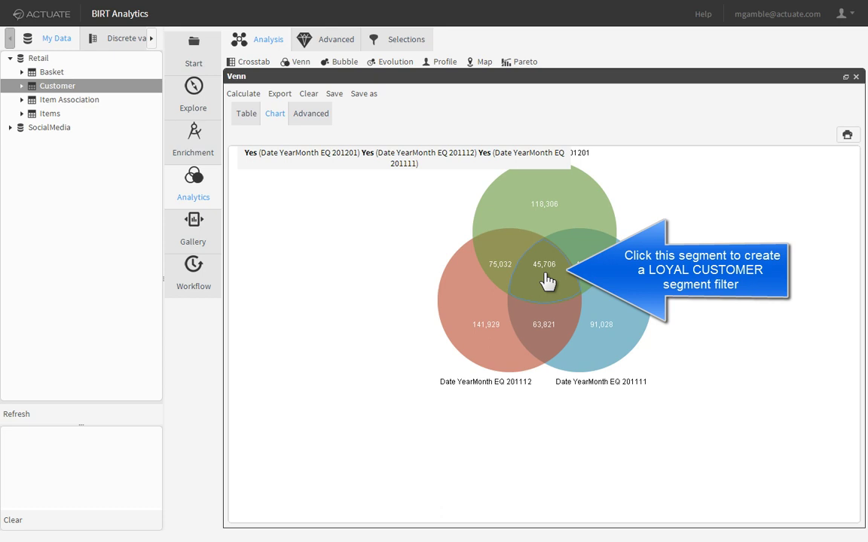
- Turn the 45,706-customer centre overlap into a segment and rename it LOYAL
left_click(546, 280)
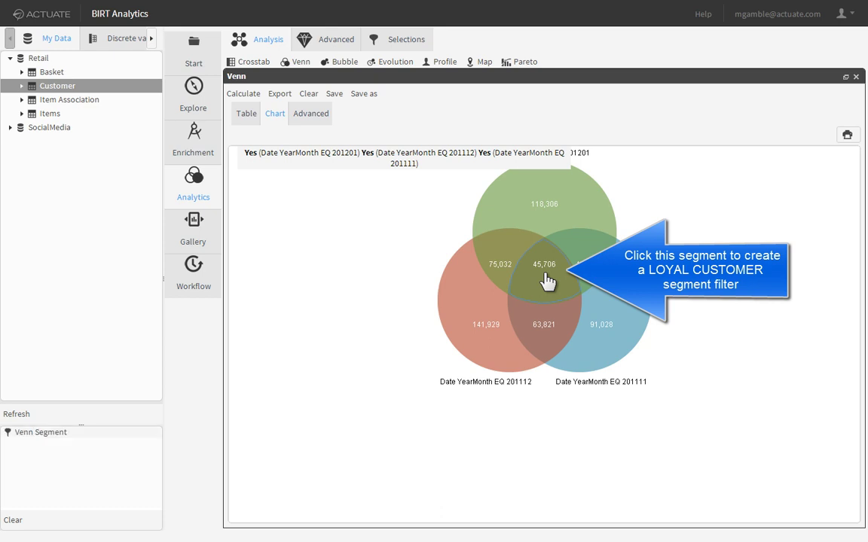
right_click(49, 437)
left_click(134, 372)
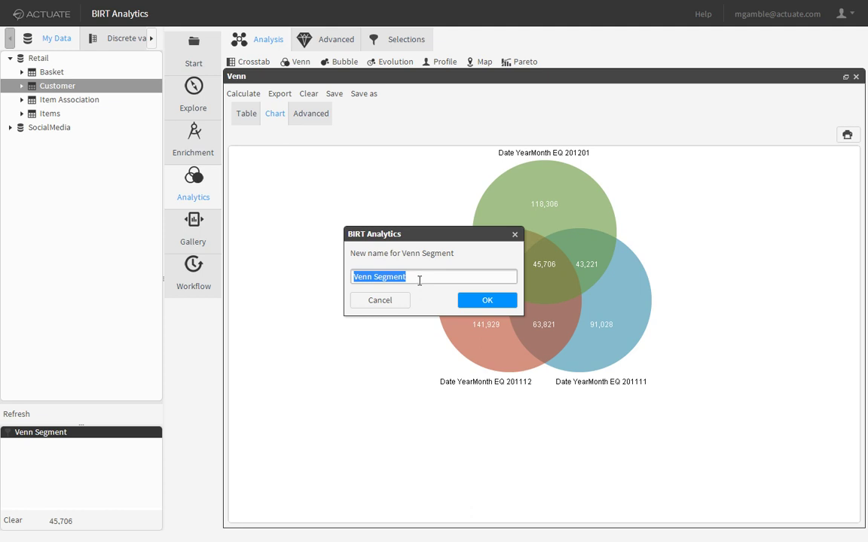
type("LOYAL")
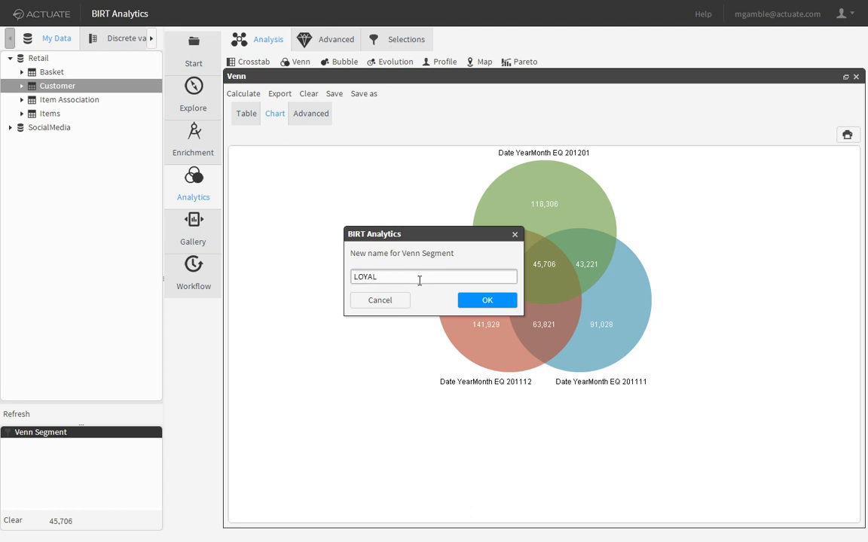
left_click(486, 301)
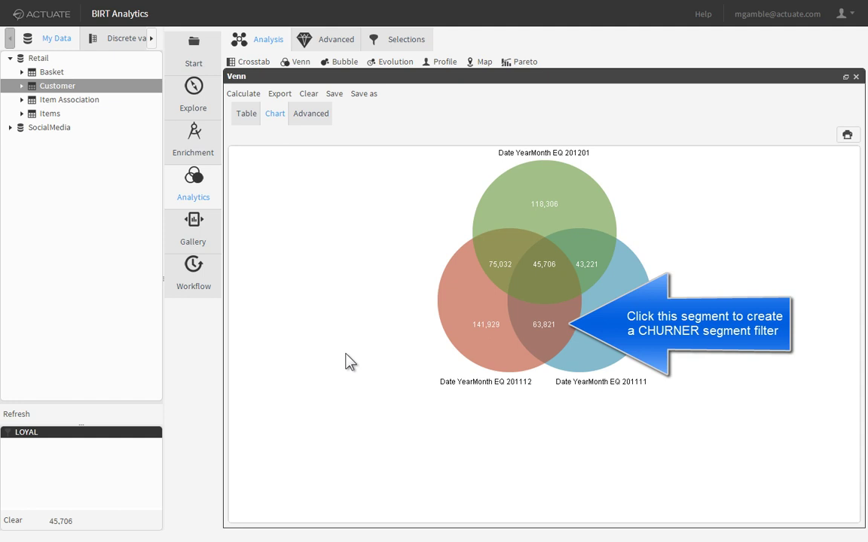
- Turn the 63,821-customer overlap into a segment and rename it CHURNERS
left_click(545, 332)
left_click(76, 452)
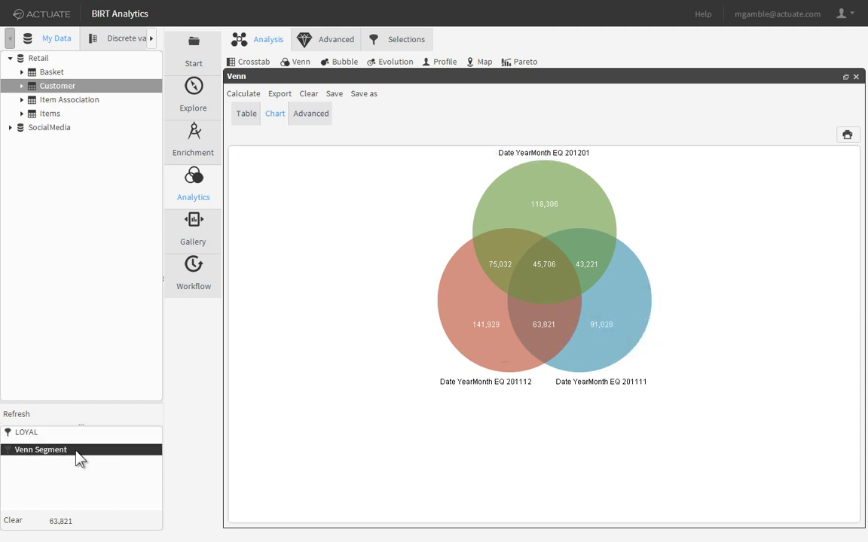
right_click(75, 452)
left_click(127, 370)
type("CH")
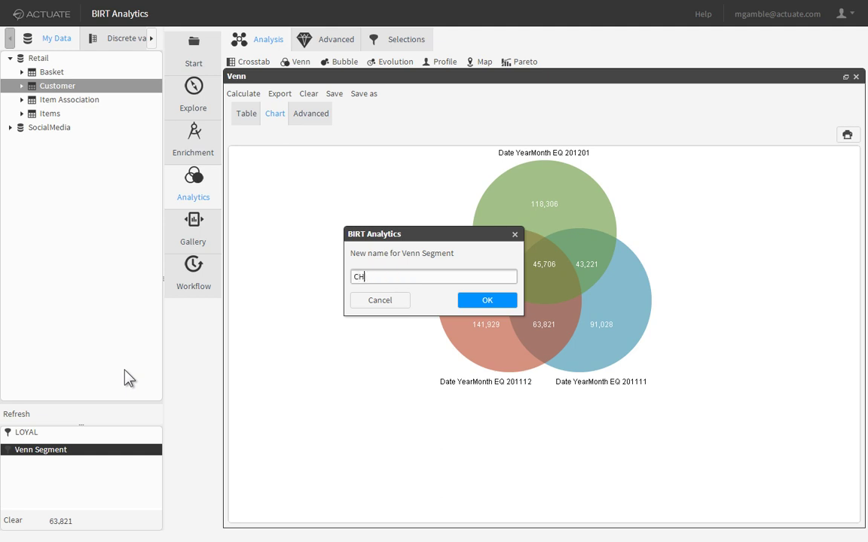
type("URNERS")
left_click(482, 302)
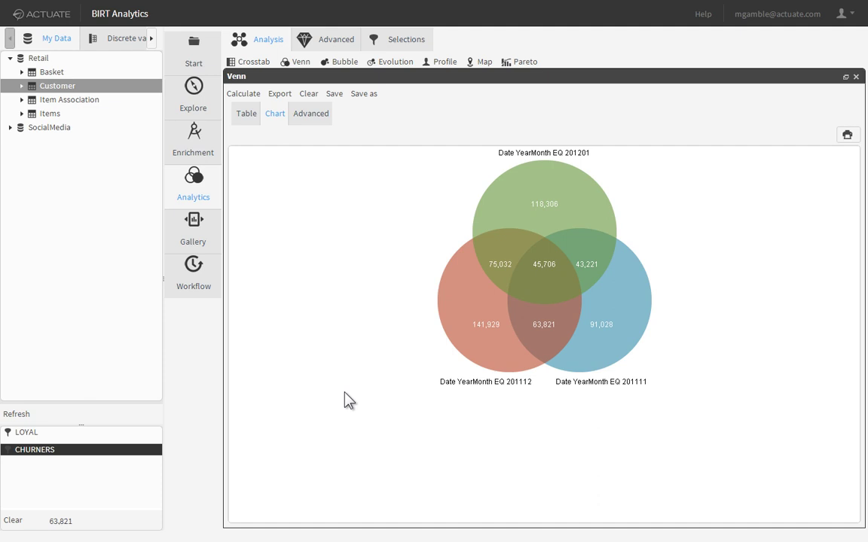
- Combine LOYAL and CHURNERS with OR and name the 109,527-customer result 'LOYAL and CHURNERS'
left_click(32, 436)
left_click_drag(62, 471, 67, 499)
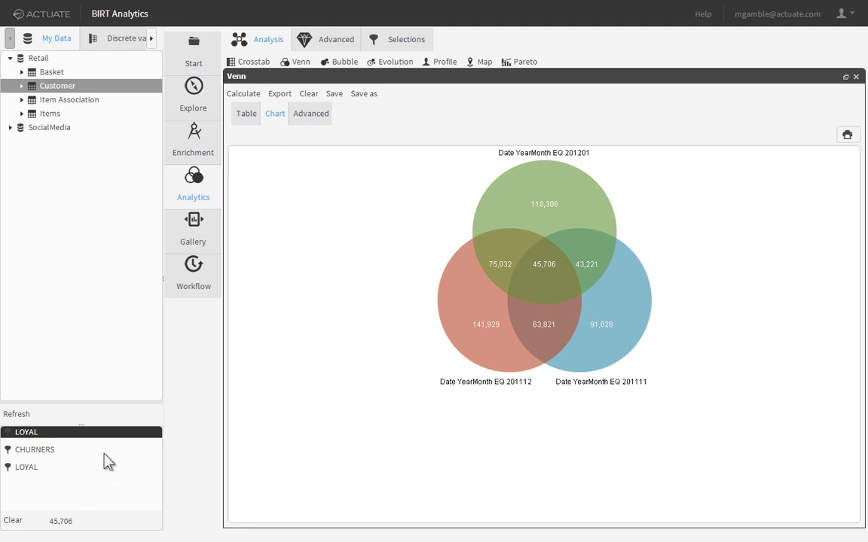
left_click(49, 456)
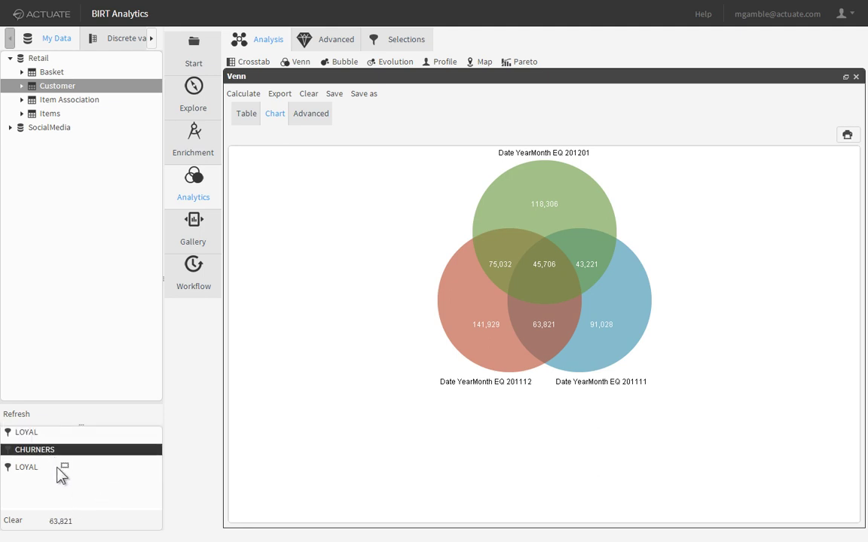
left_click(63, 468)
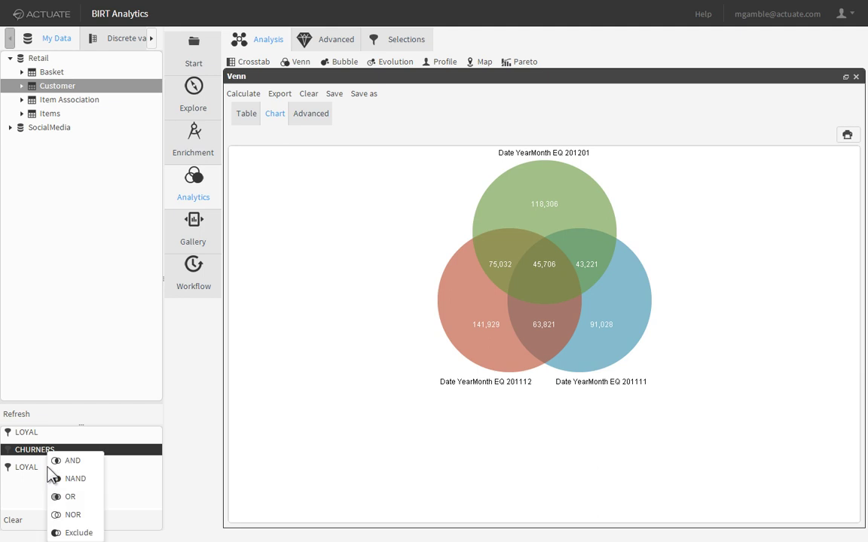
left_click(82, 503)
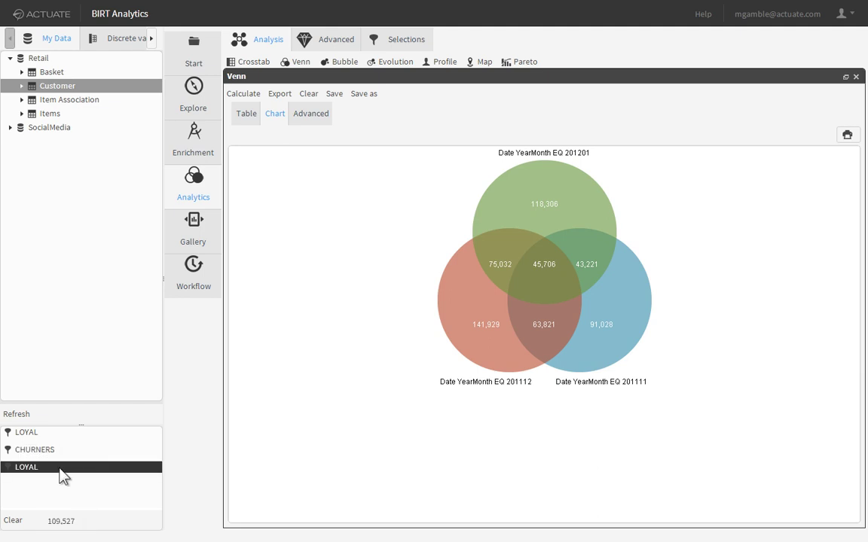
right_click(62, 468)
left_click(103, 374)
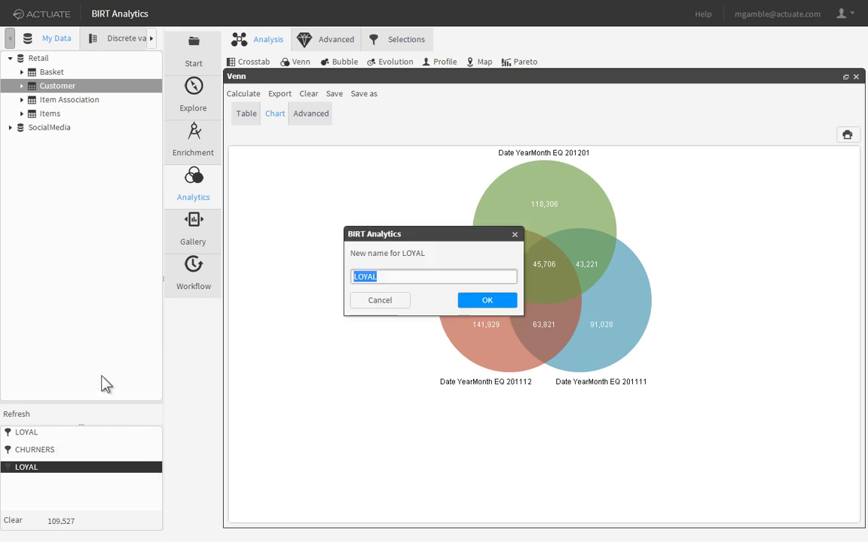
left_click(388, 277)
type("and")
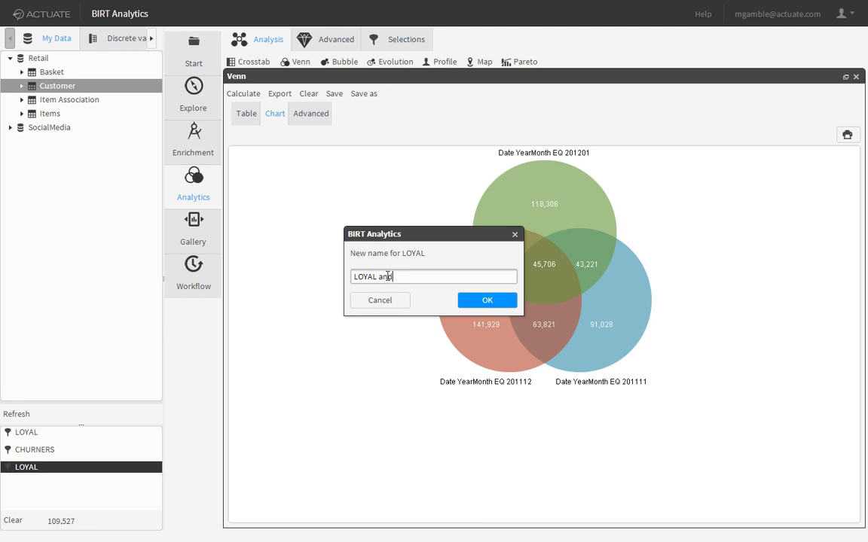
type(" CHURNERS")
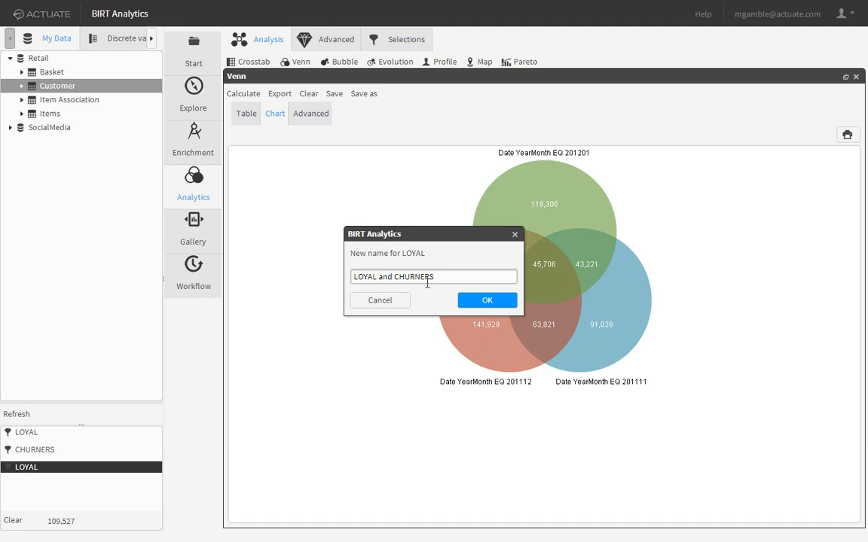
left_click(483, 301)
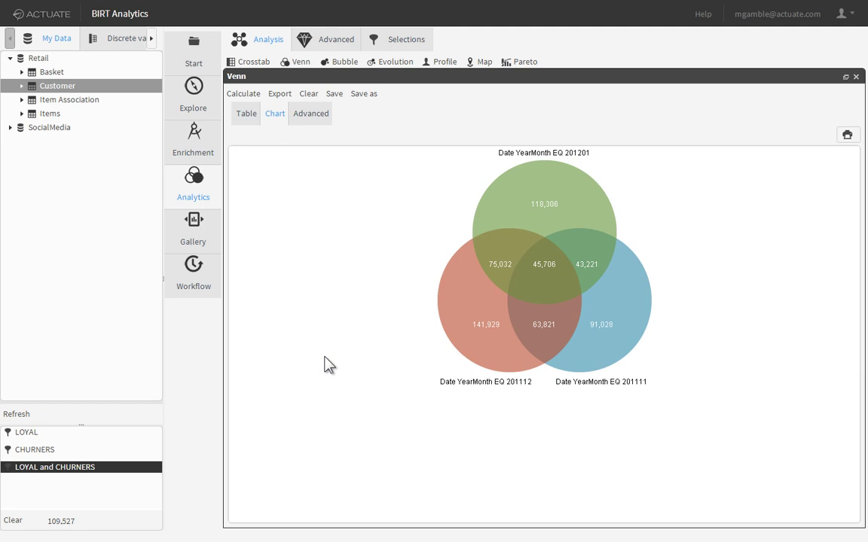
- Open a maximized Decision tree with LOYAL and CHURNERS as domain and Retail > Customer columns listed
left_click(334, 41)
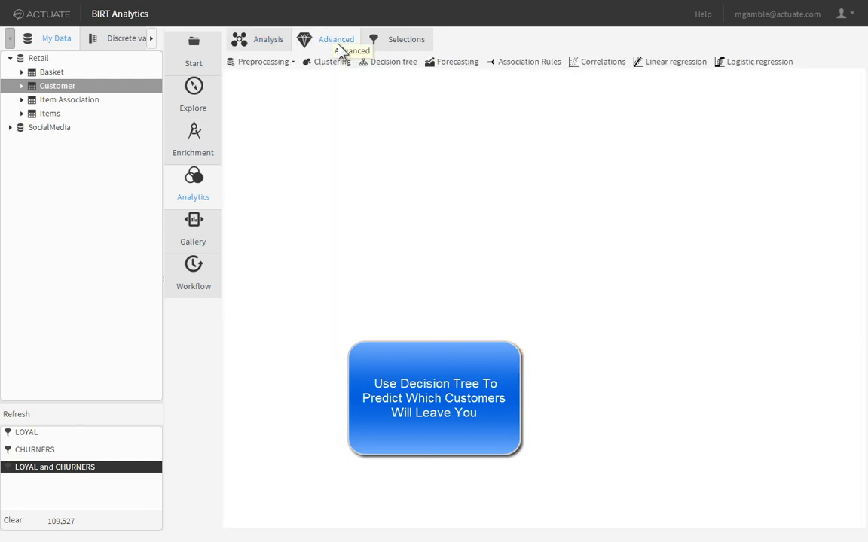
left_click(393, 62)
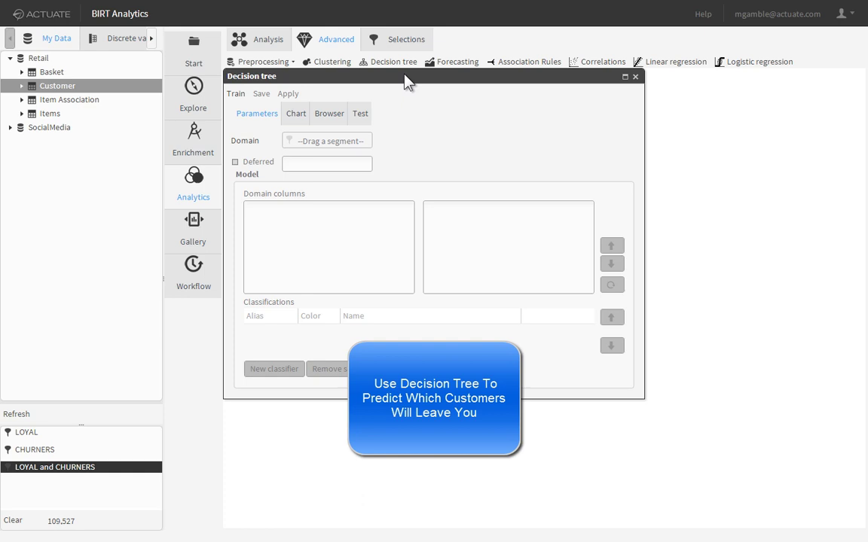
double_click(406, 76)
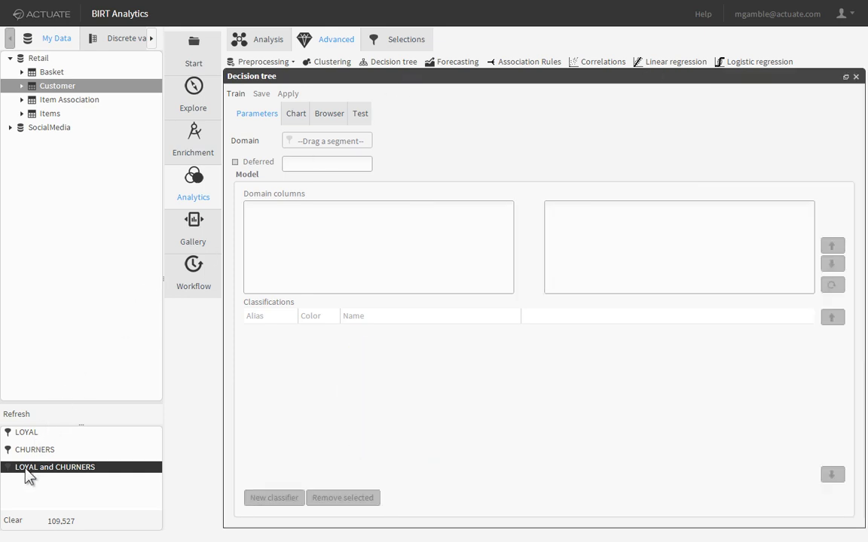
left_click_drag(29, 469, 308, 140)
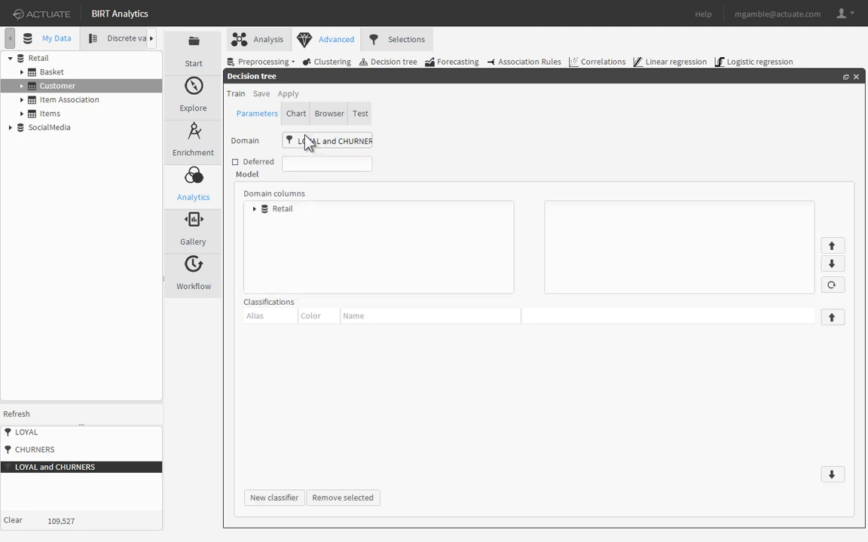
left_click(256, 209)
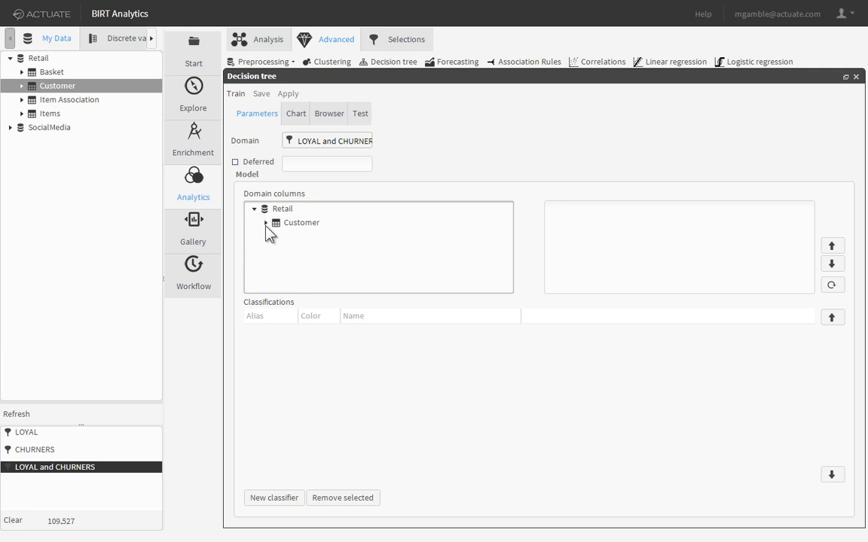
left_click(266, 224)
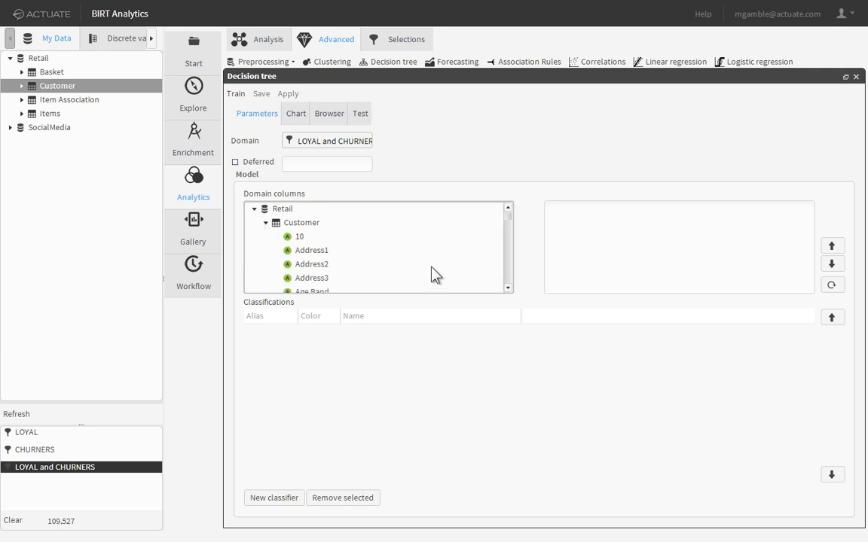
- Add the Customer columns Age Band, Gender and Wealth to the decision tree's inputs
scroll(509, 224, "down", 3)
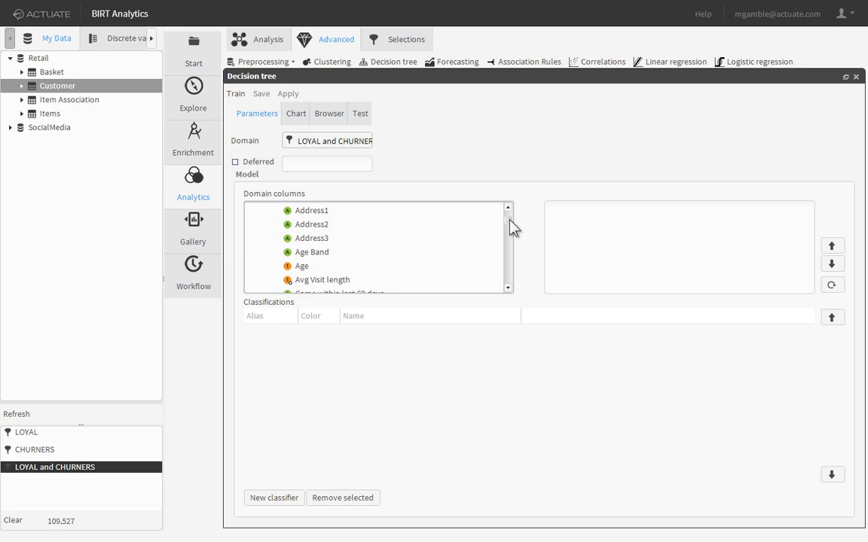
left_click(316, 253)
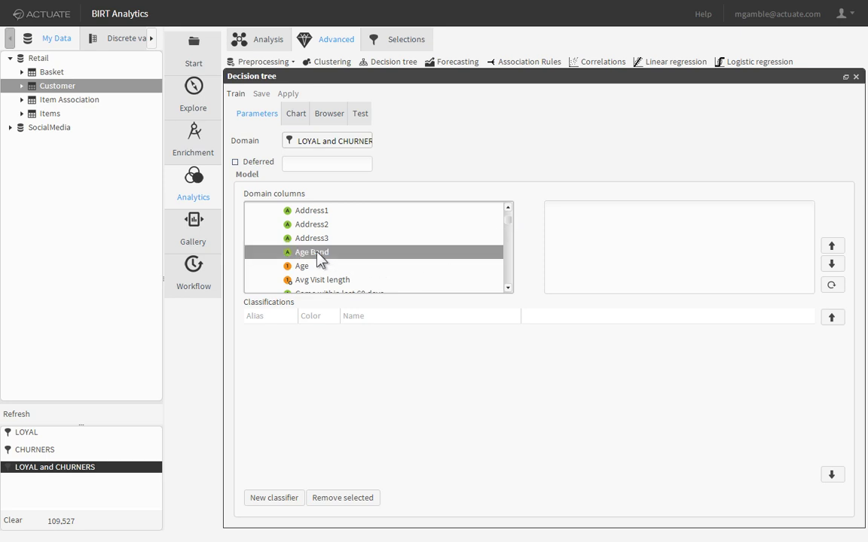
left_click_drag(317, 260, 587, 238)
left_click_drag(509, 224, 507, 259)
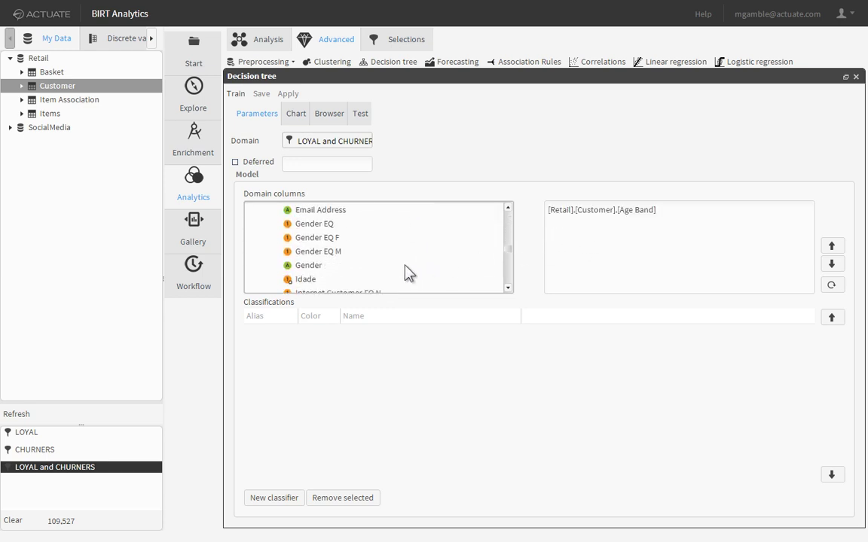
left_click_drag(309, 267, 563, 256)
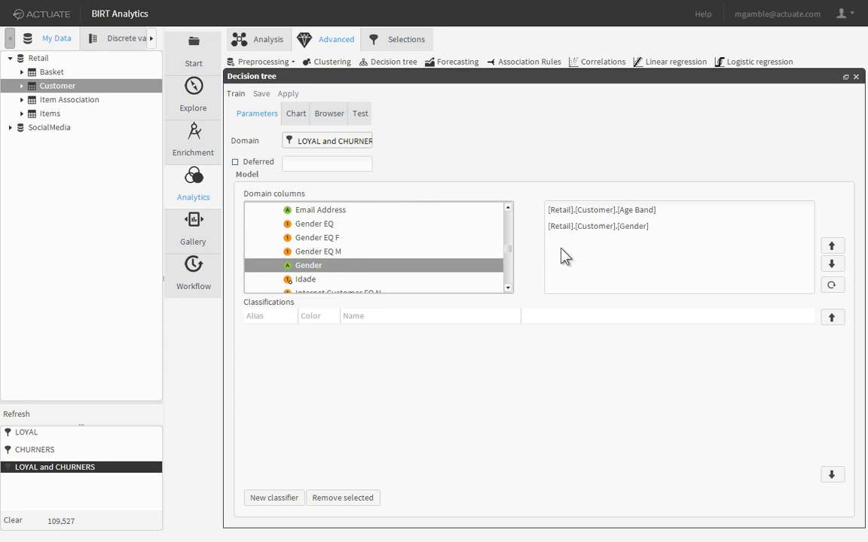
left_click_drag(511, 248, 509, 283)
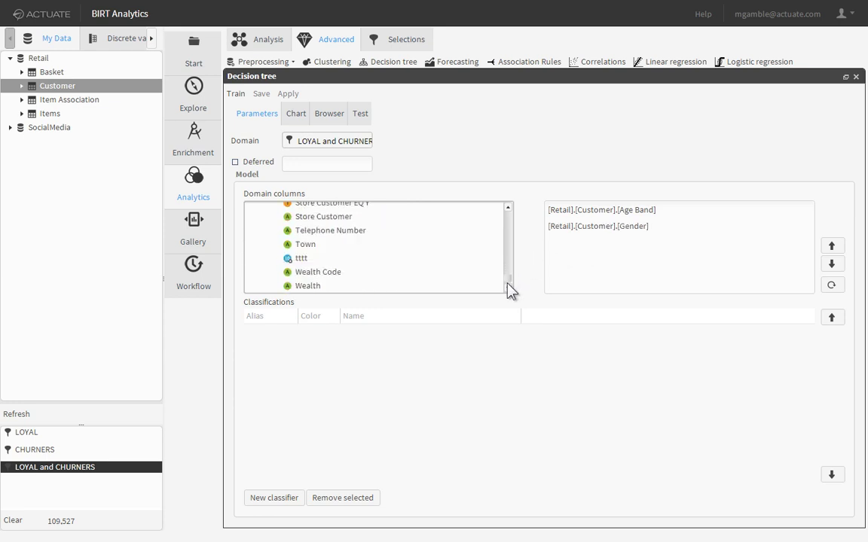
left_click_drag(324, 289, 578, 260)
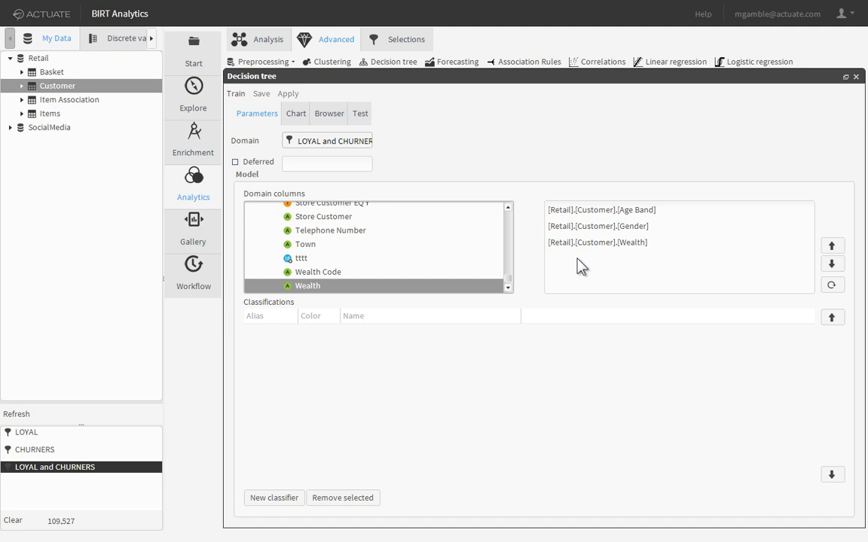
- Add a LOYAL classification from the LOYAL segment, coloured dark green
left_click(286, 502)
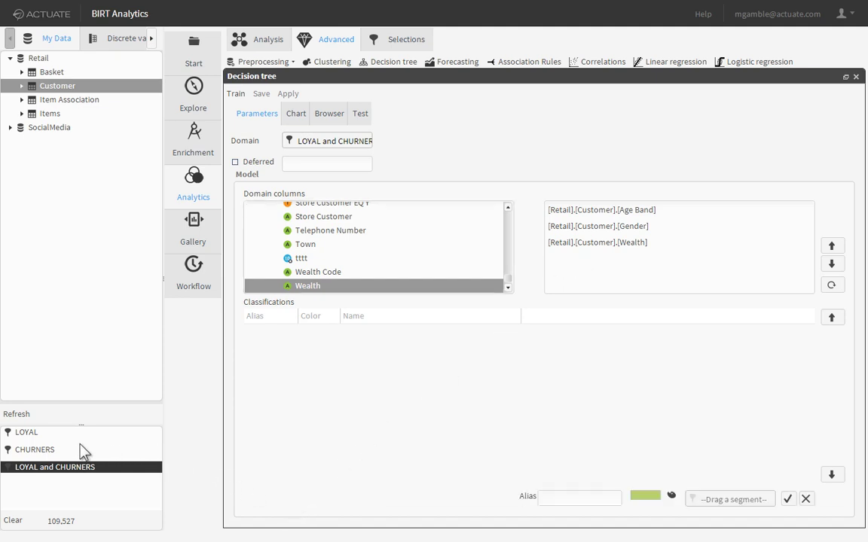
left_click_drag(59, 434, 702, 509)
left_click(671, 497)
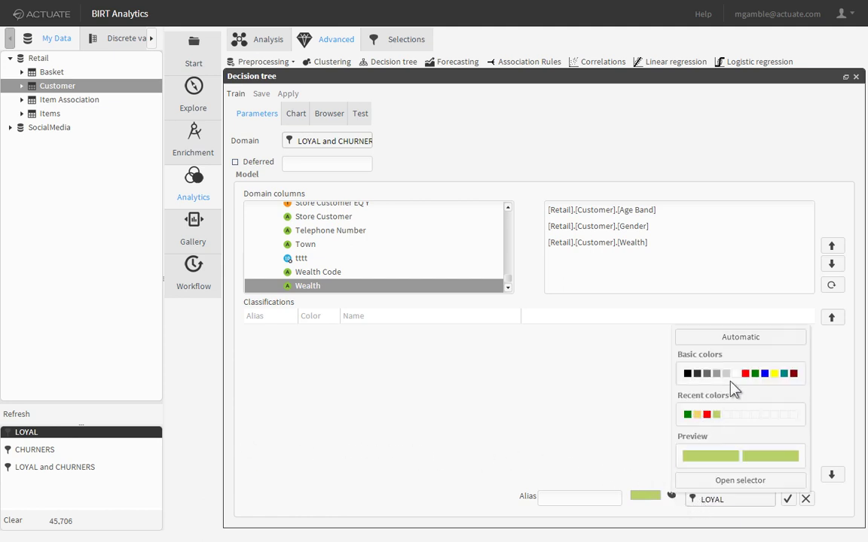
left_click(755, 374)
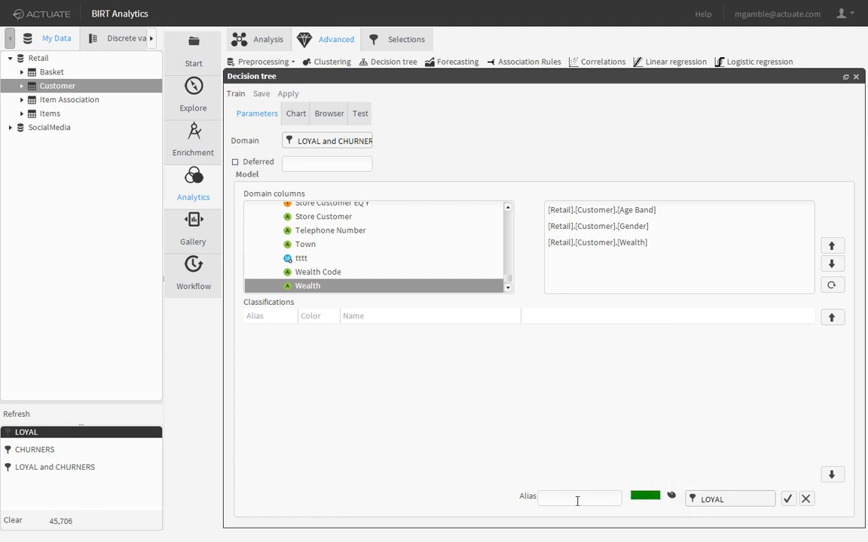
left_click(577, 501)
type("LOYAL")
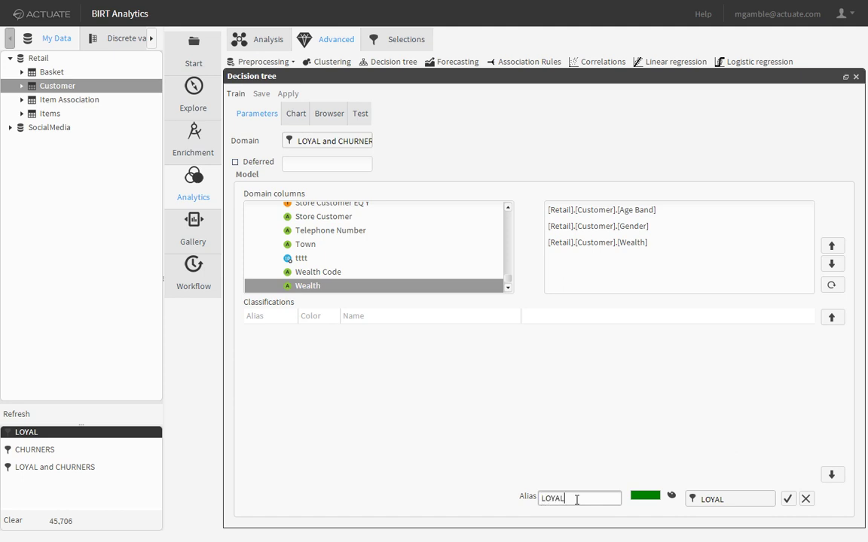
left_click(788, 500)
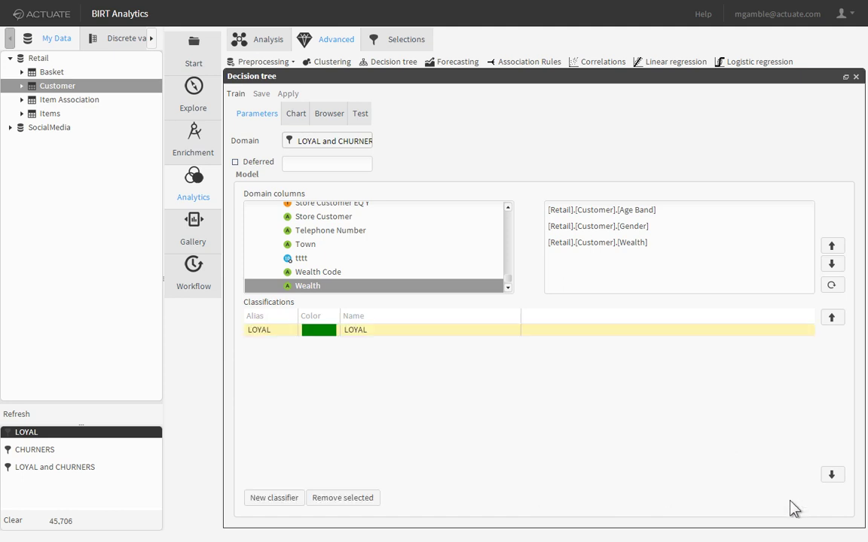
- Add a CHURN classification from the CHURNERS segment, coloured red
left_click(48, 450)
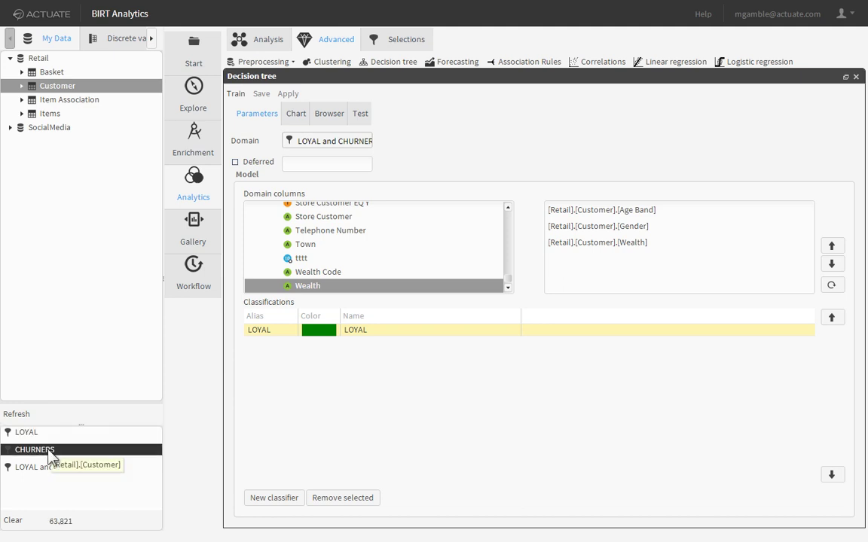
left_click(276, 499)
left_click_drag(151, 456, 748, 500)
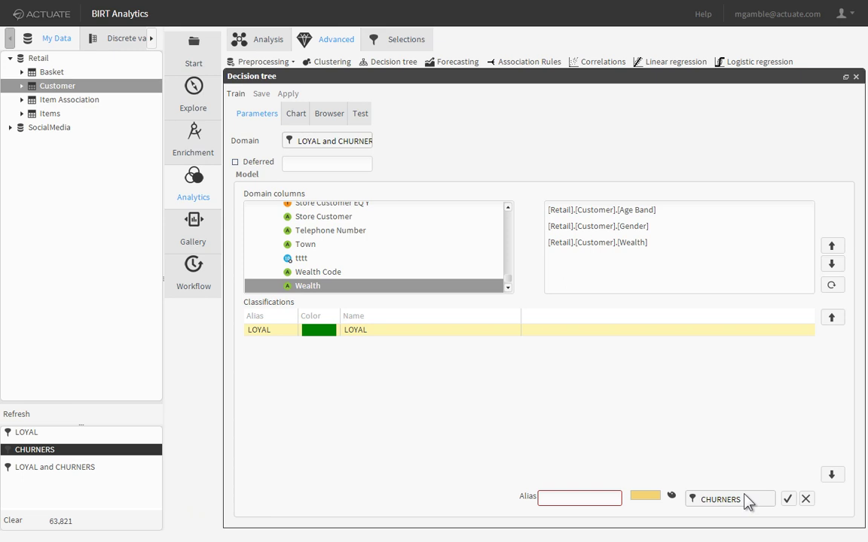
left_click(606, 496)
type("CHURN")
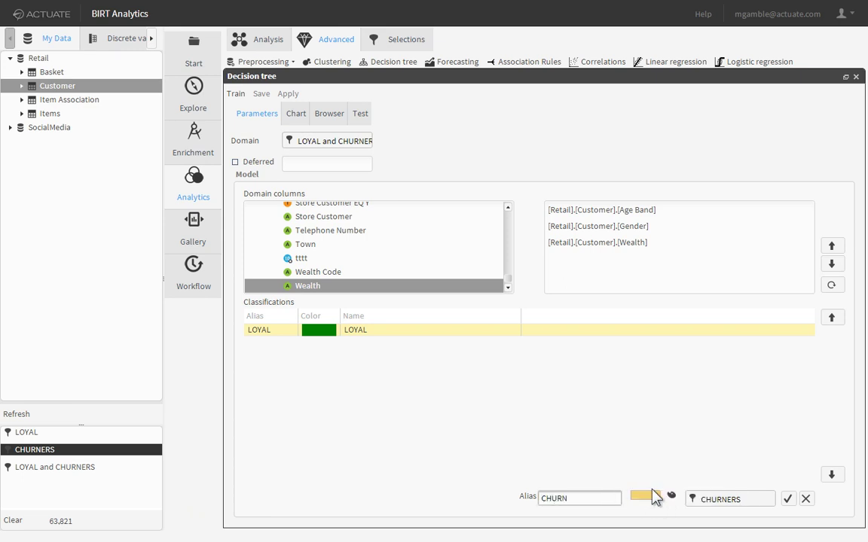
left_click(671, 497)
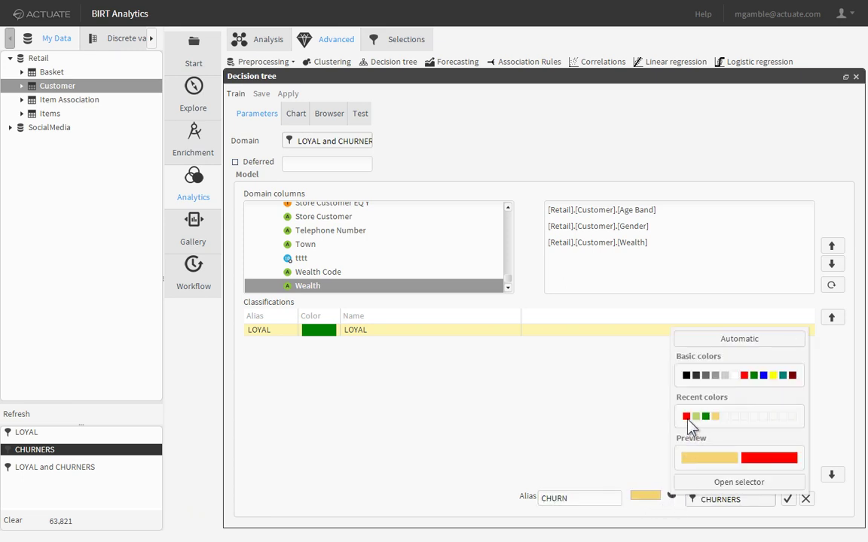
left_click(686, 416)
left_click(788, 499)
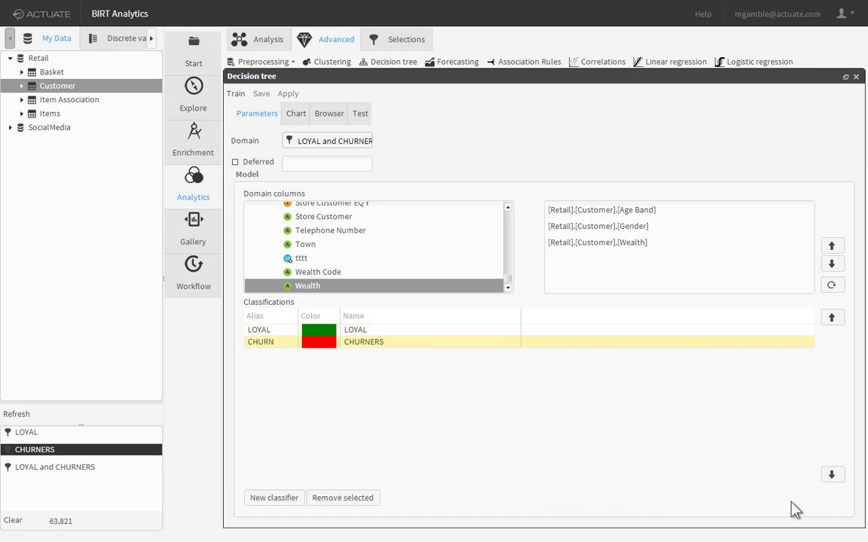
- Train the decision tree and view its nodes and error rates in the Browser table
left_click(235, 95)
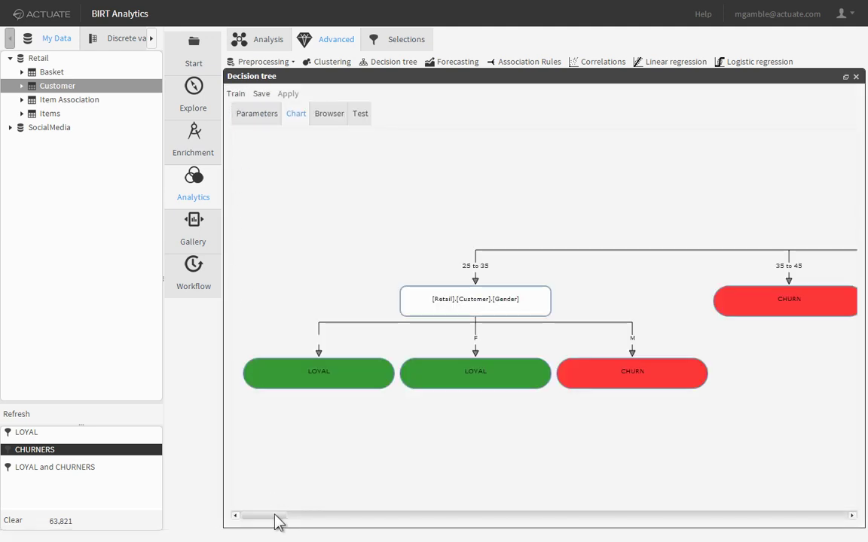
left_click_drag(277, 519, 444, 523)
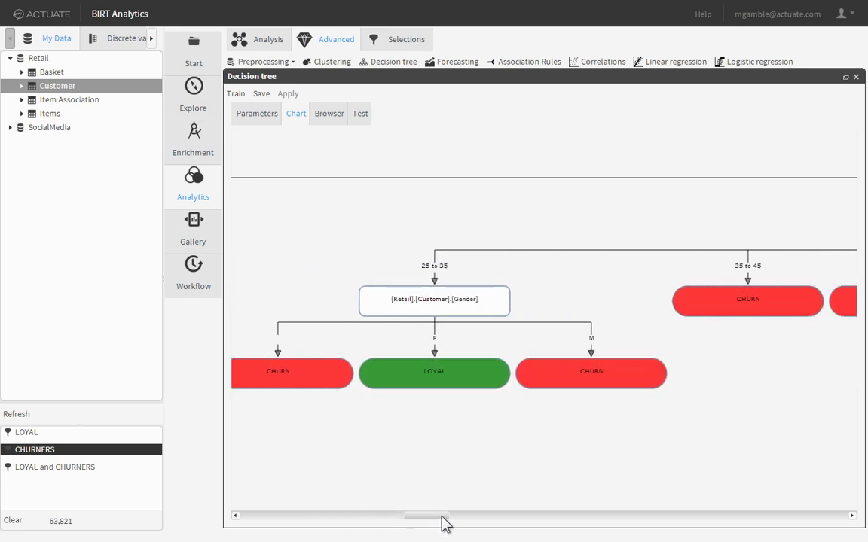
left_click(328, 119)
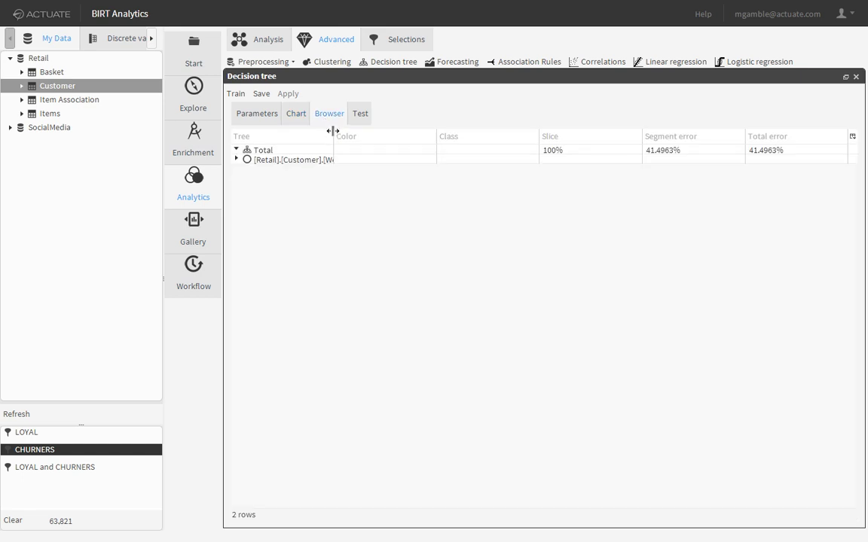
- Widen the Tree column and expand Wealth > Average > Age Band > 25 to 35 > Gender (F LOYAL, M CHURN)
left_click_drag(332, 133, 404, 138)
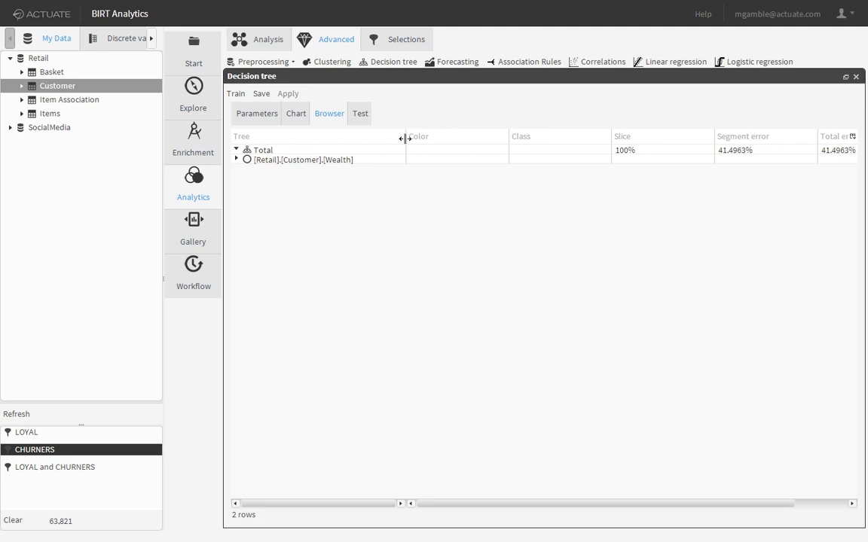
left_click(236, 160)
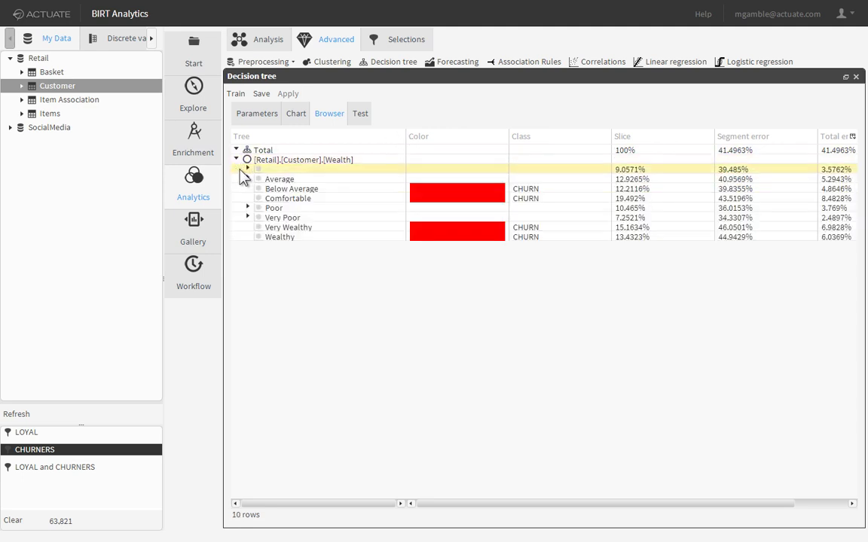
left_click(248, 178)
left_click(259, 188)
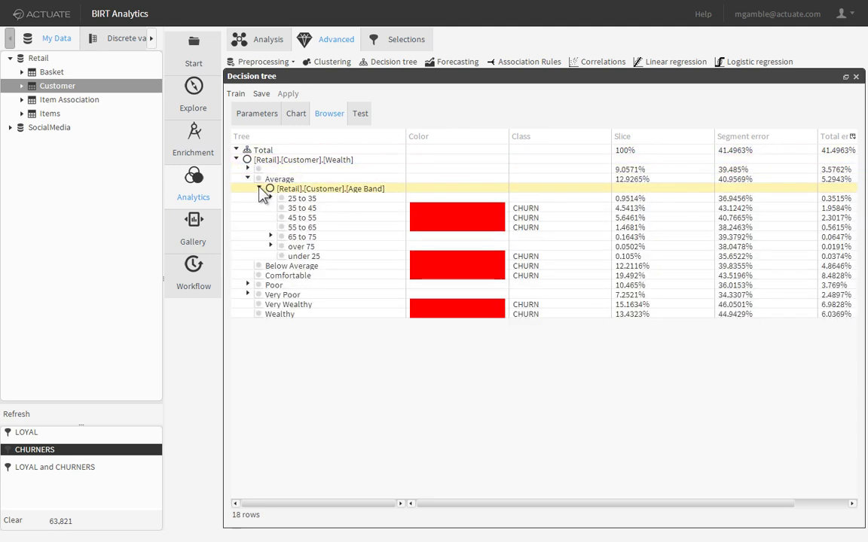
left_click(270, 198)
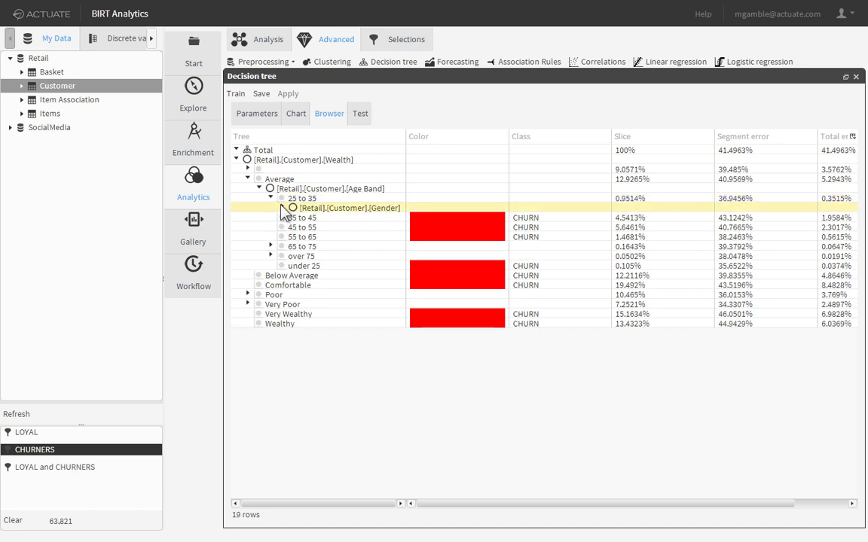
left_click(282, 208)
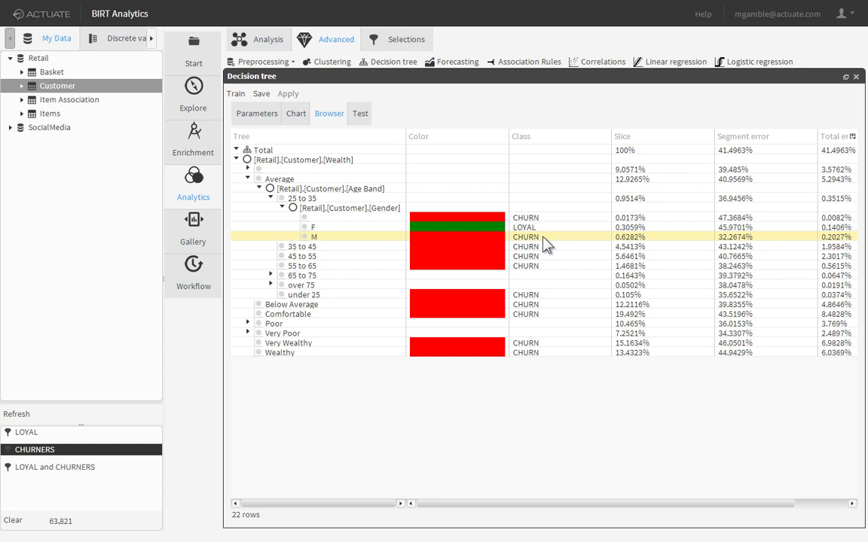
- Save the model under the name CUSTOMER CLASSIFICATION in the Demo Retail Customer Analytics folder
left_click(261, 95)
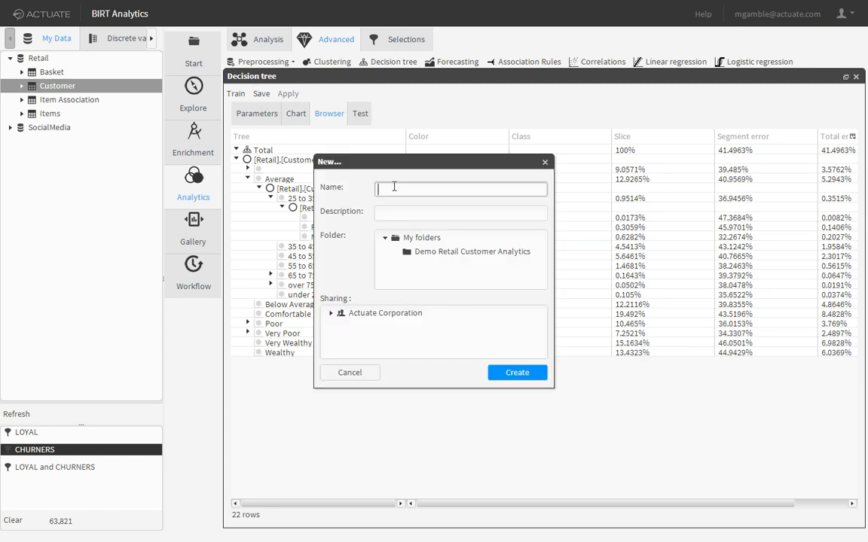
type("Cu")
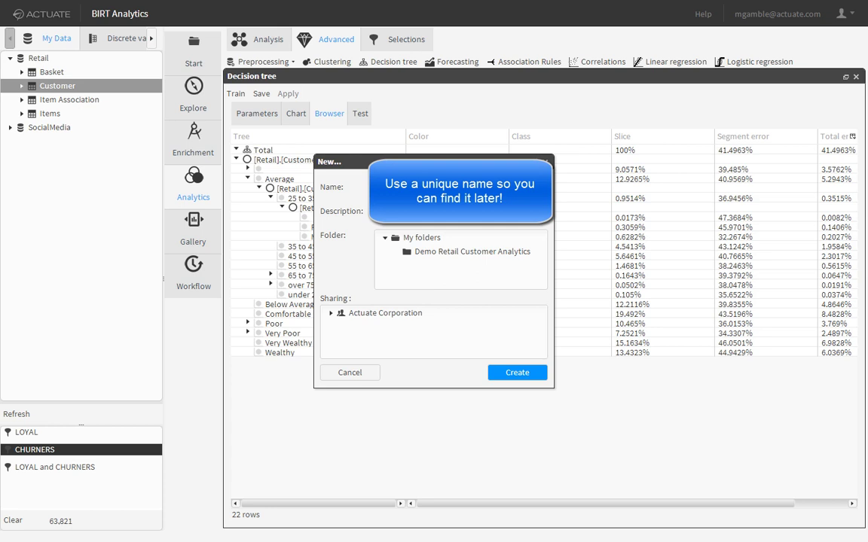
left_click(420, 256)
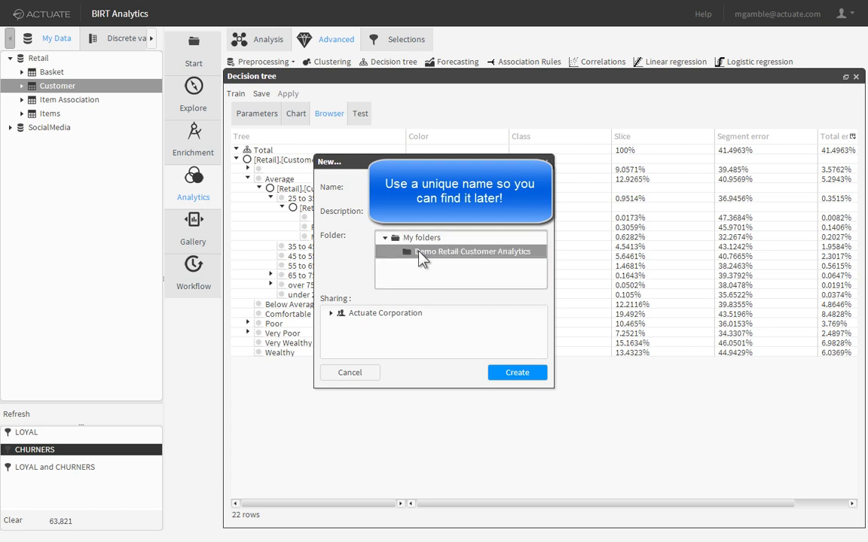
left_click(517, 373)
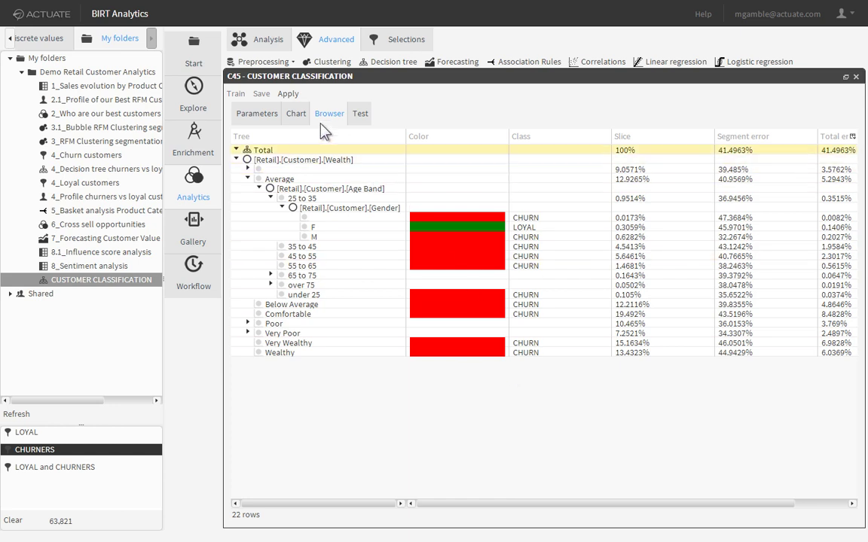
- Score the LOYAL segment as the domain, writing results to a new target column named CUSTOMER CLASS
left_click(288, 94)
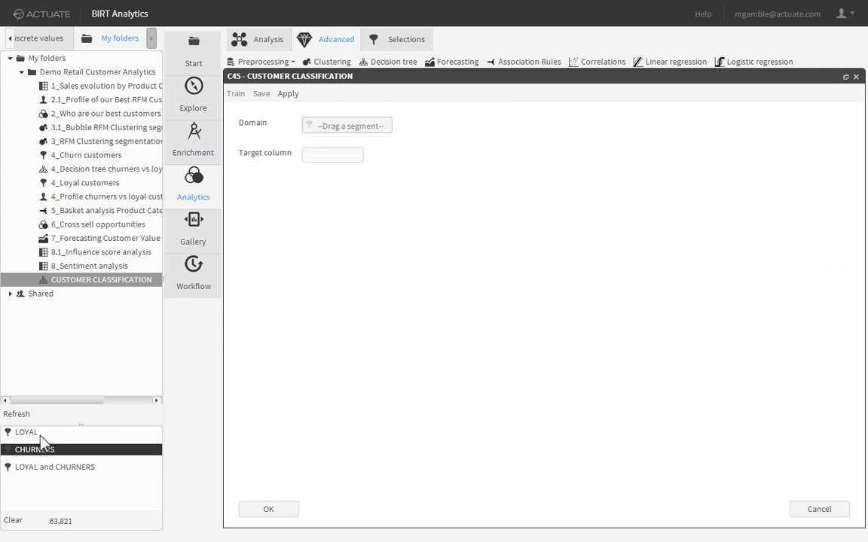
left_click_drag(40, 436, 342, 131)
left_click(327, 155)
type("CU")
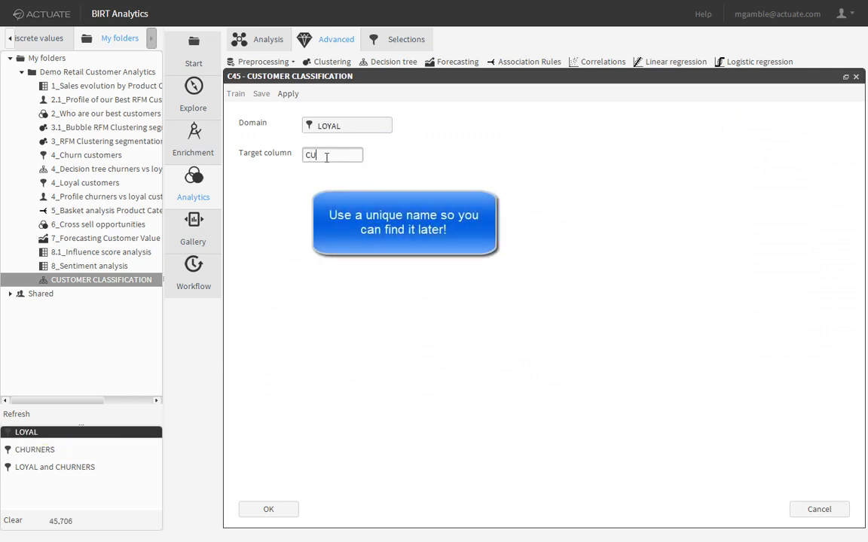
type("STOMER CLASS")
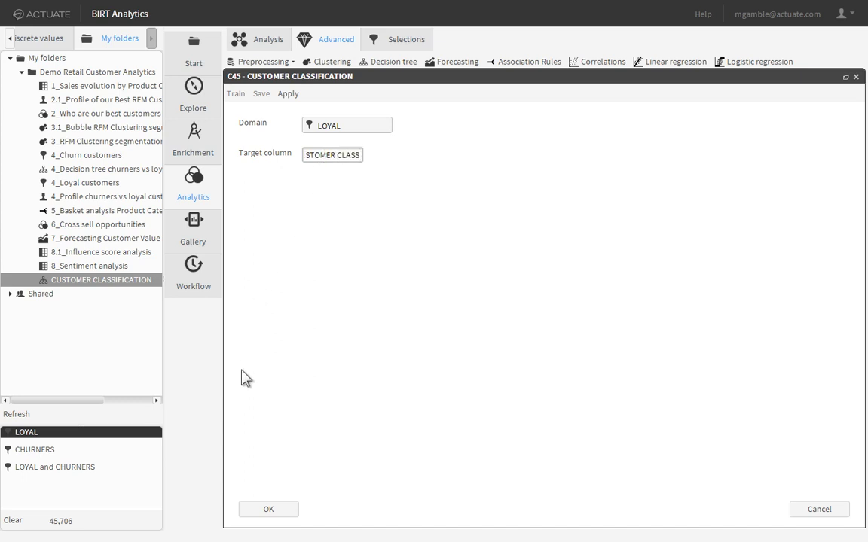
left_click(268, 510)
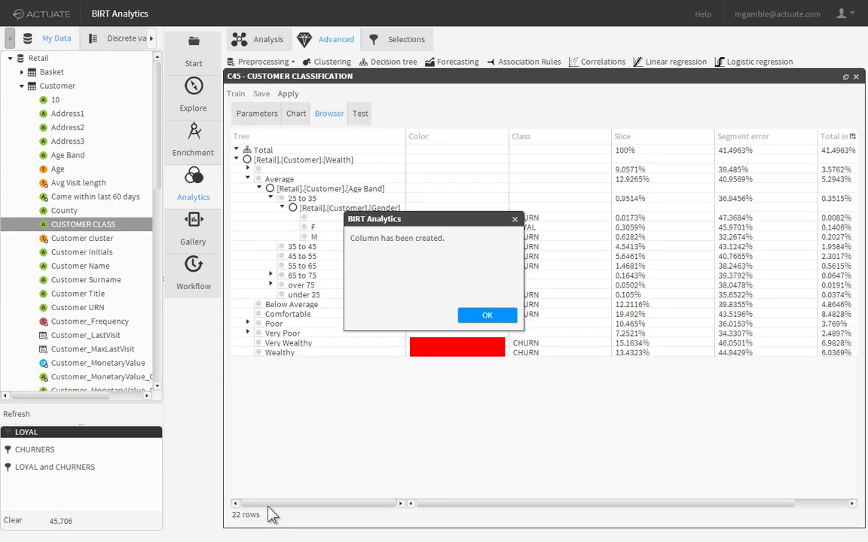
- Confirm the column creation and list CUSTOMER CLASS values: NULL 954,294, CHURN 44,786, LOYAL 920
left_click(485, 315)
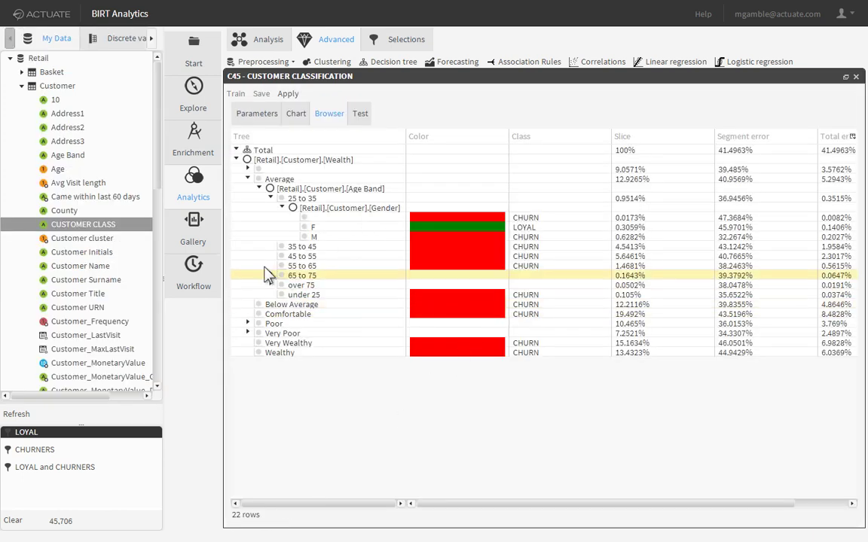
double_click(70, 226)
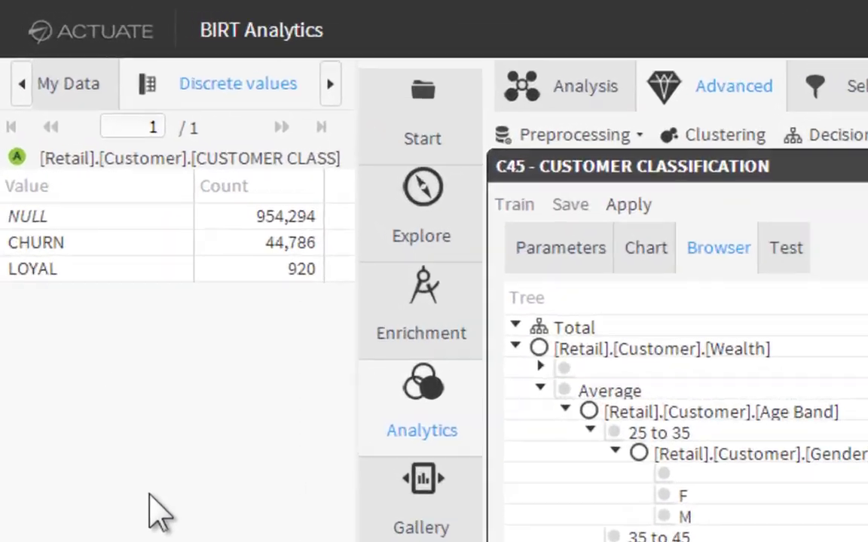